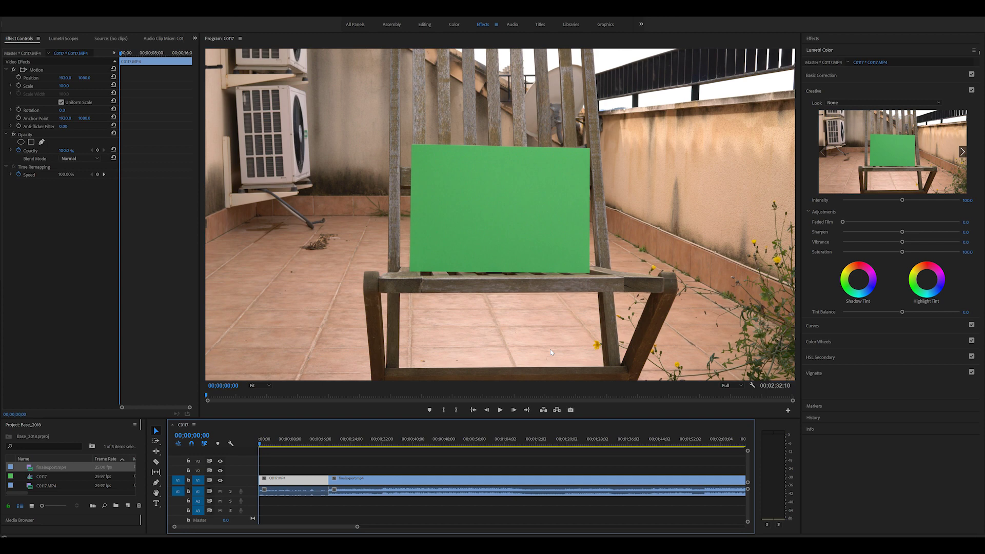
Scrub back and forth between the chair footage and the red clip to compare them.
click(283, 444)
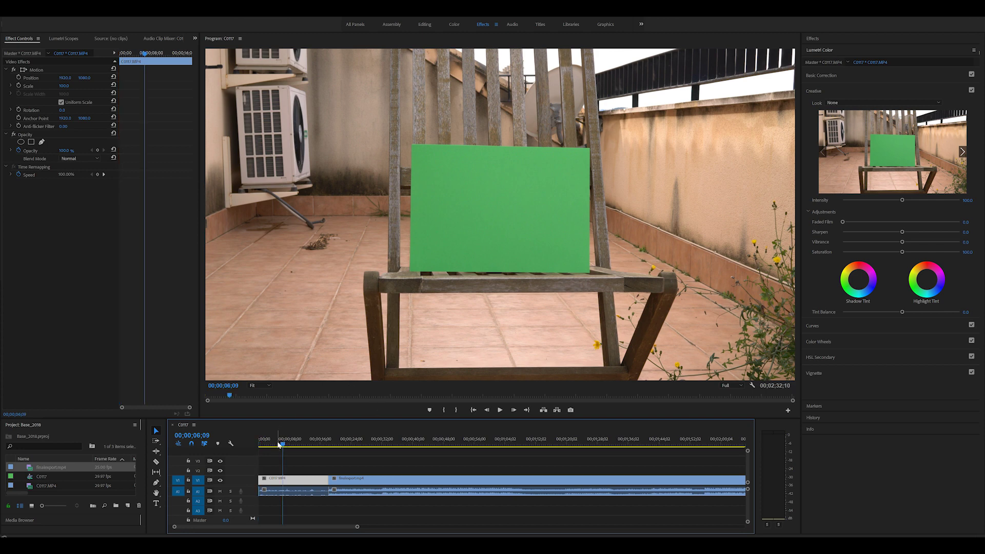
drag(283, 444, 293, 444)
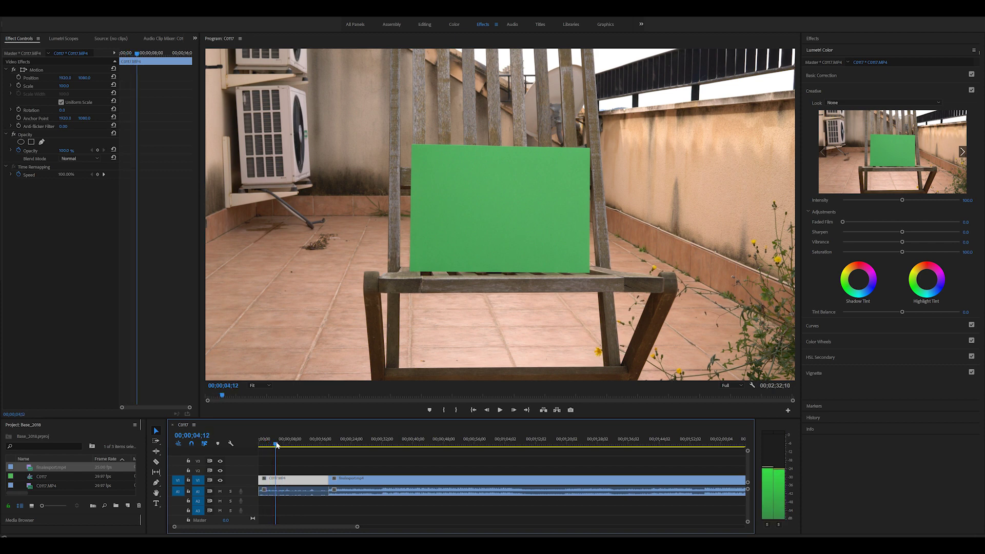
click(451, 444)
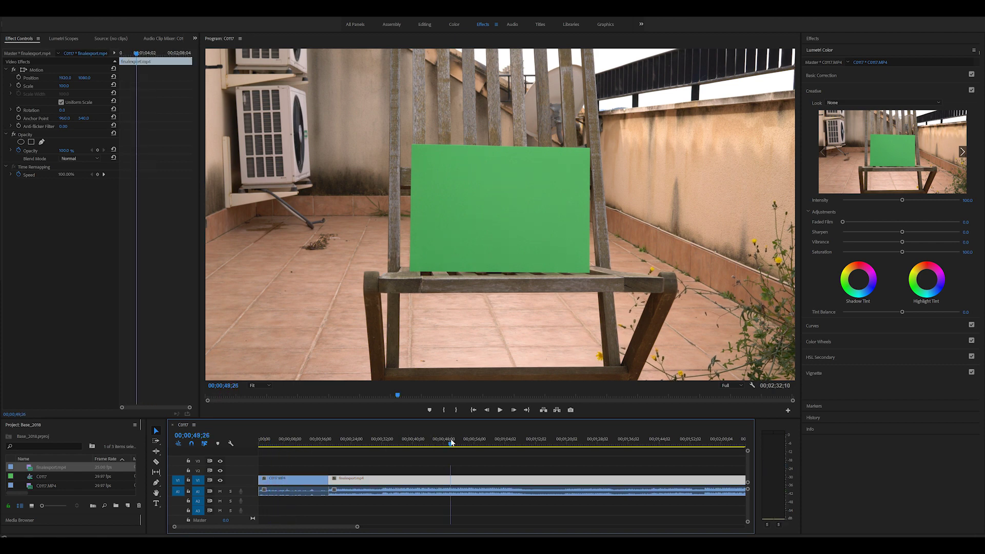
mouse_move(451, 446)
mouse_down()
mouse_move(495, 449)
mouse_move(440, 446)
mouse_up()
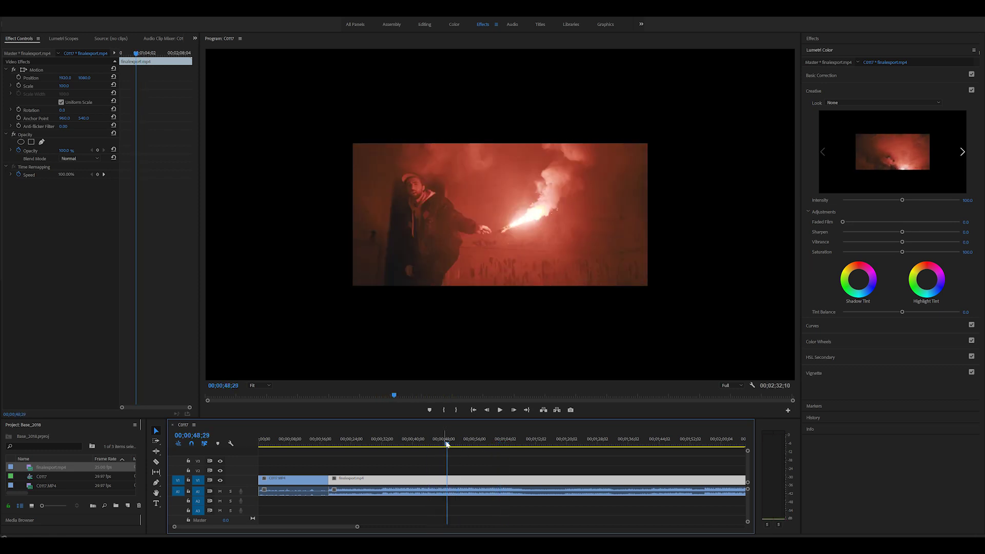
click(289, 441)
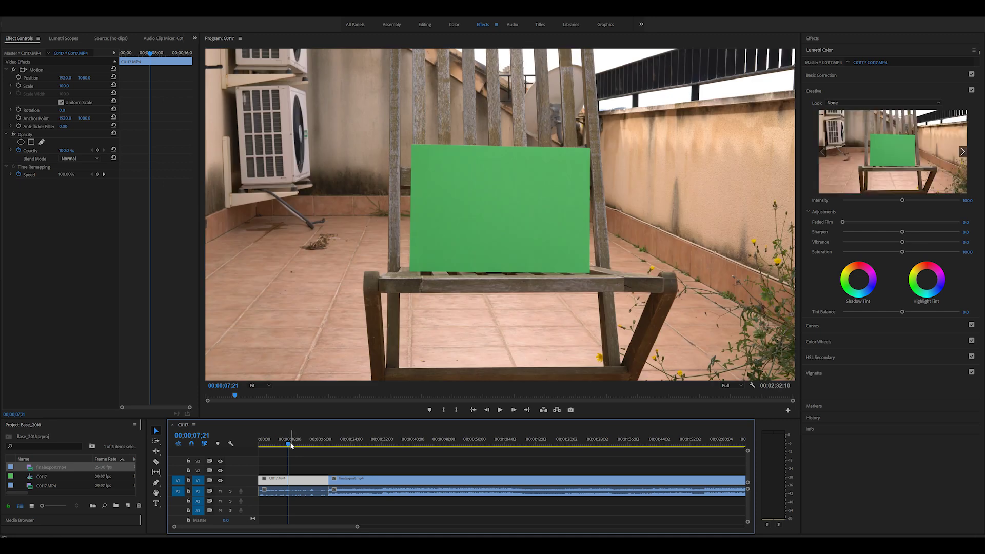
click(445, 446)
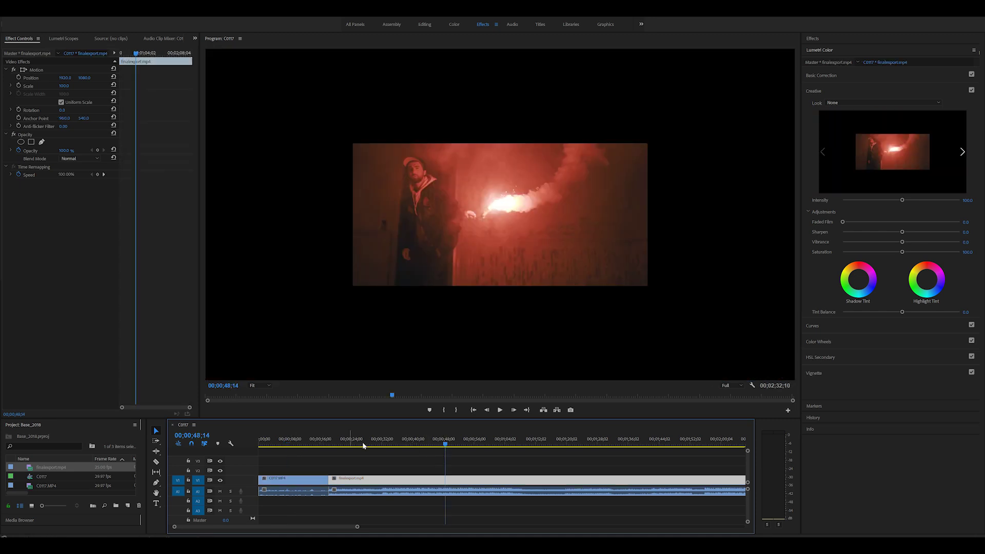
click(302, 445)
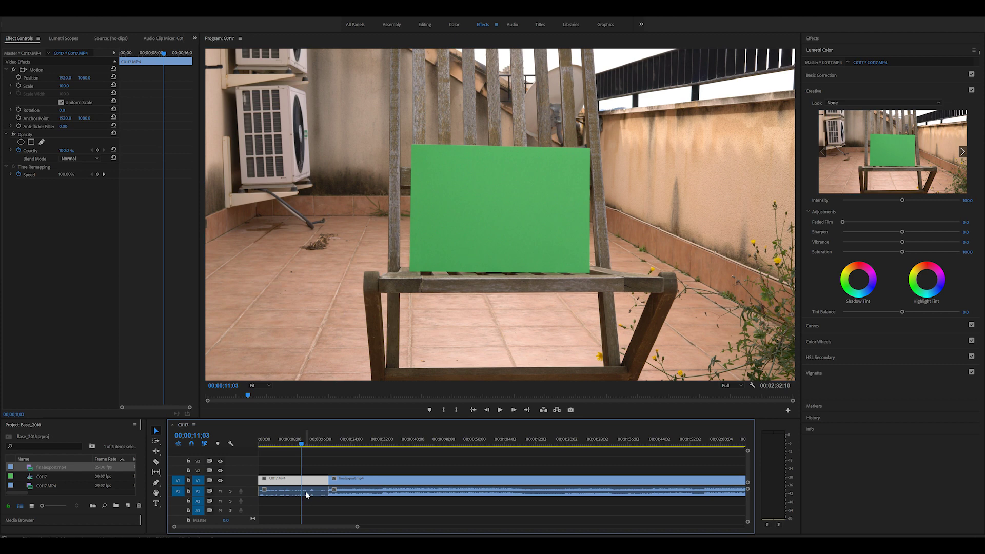
Move C0117 to V2/A2 and slide the finaleport clip on V1 to the sequence start.
drag(307, 494, 300, 502)
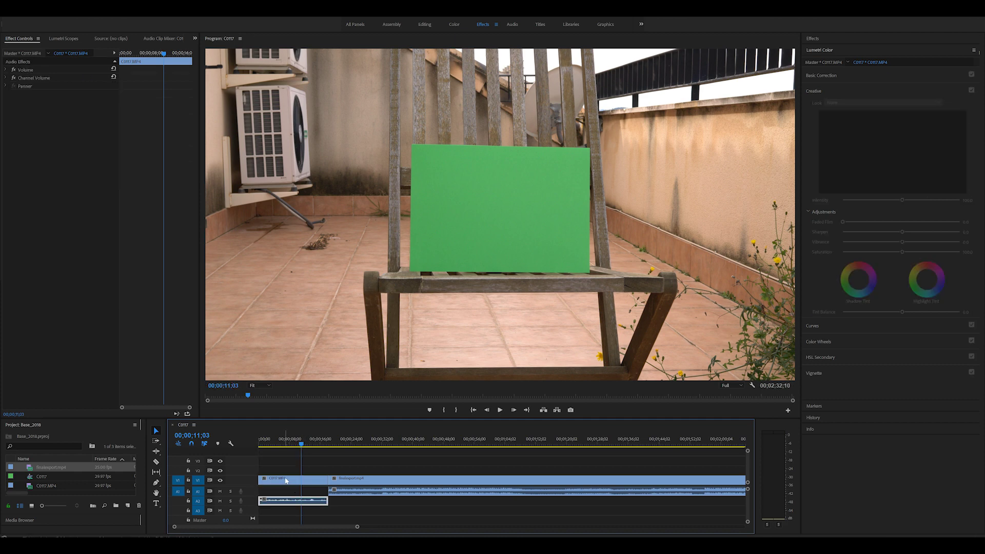
mouse_move(282, 483)
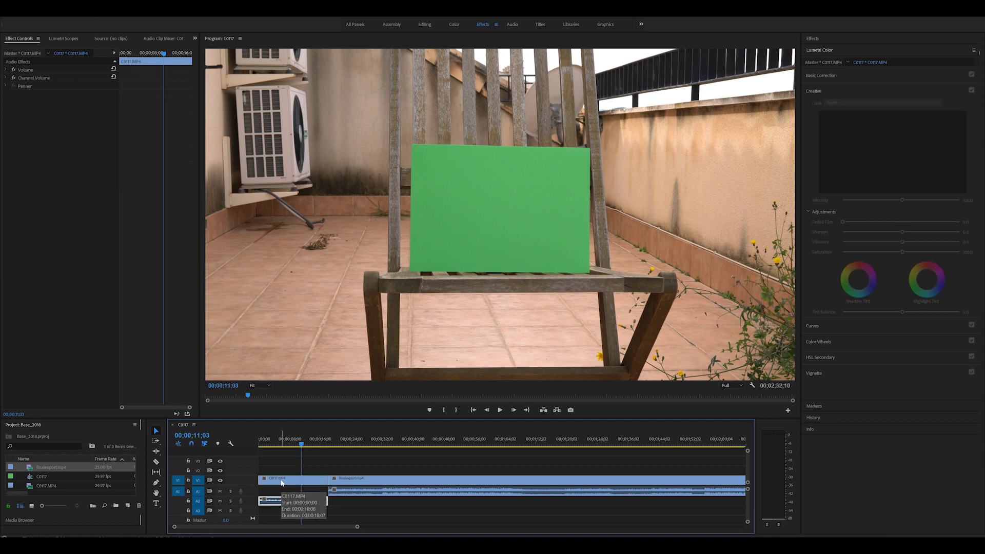
drag(282, 483, 296, 476)
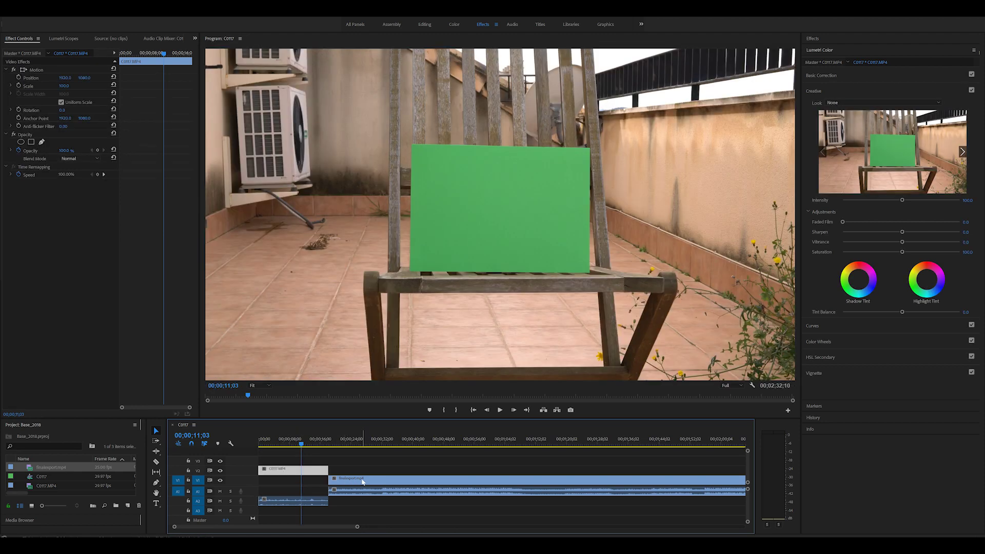
drag(359, 481, 282, 485)
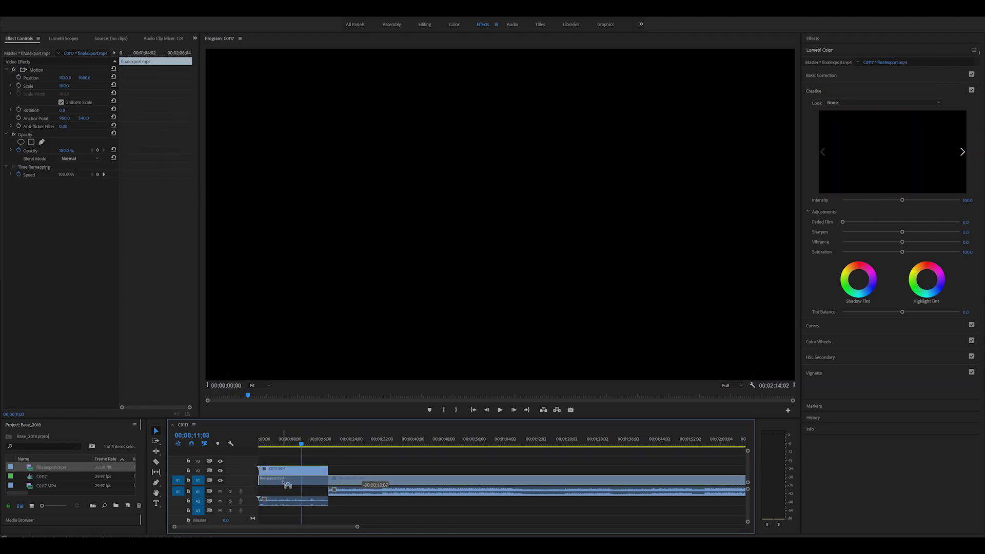
click(271, 445)
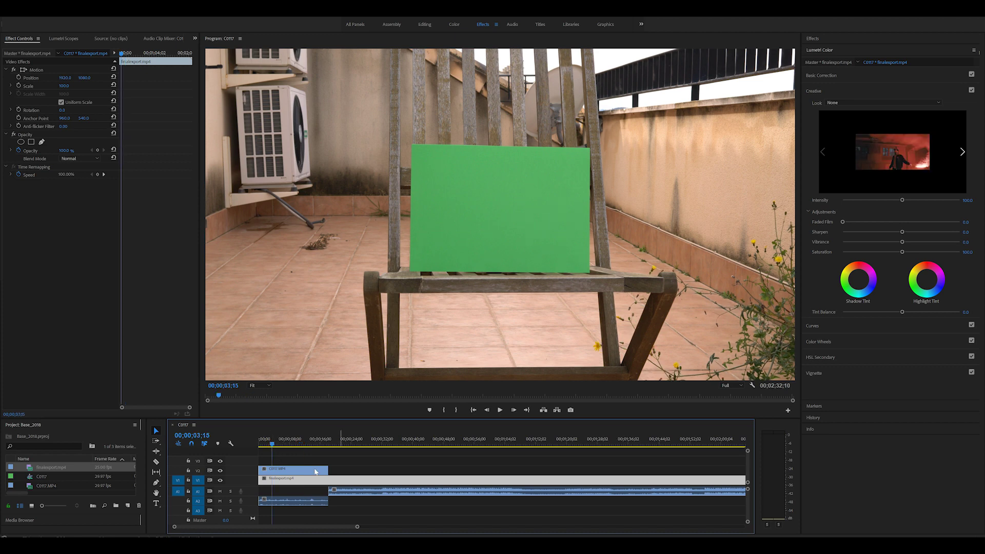
Search the effects for 'key' and drop Ultra Key onto the C0117 clip on V2.
click(823, 39)
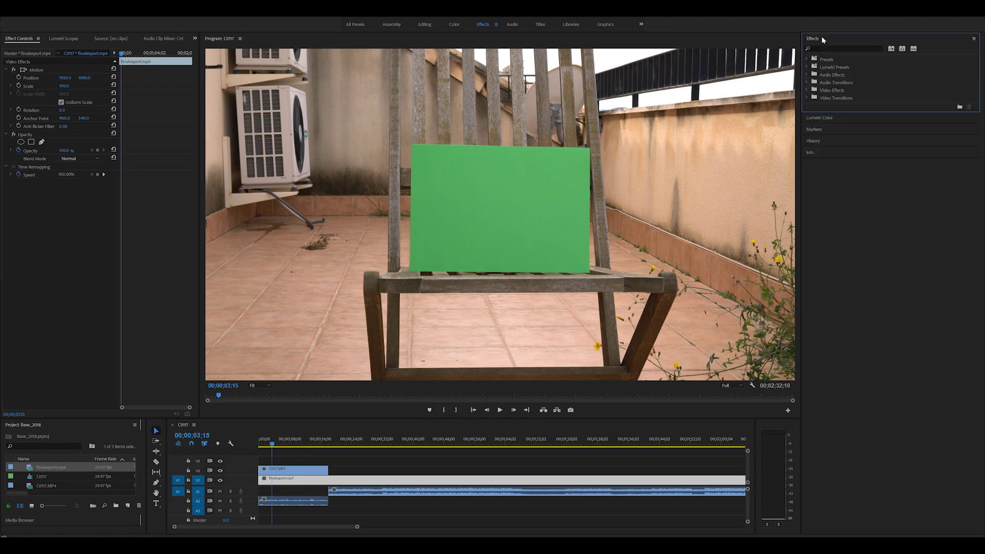
click(833, 47)
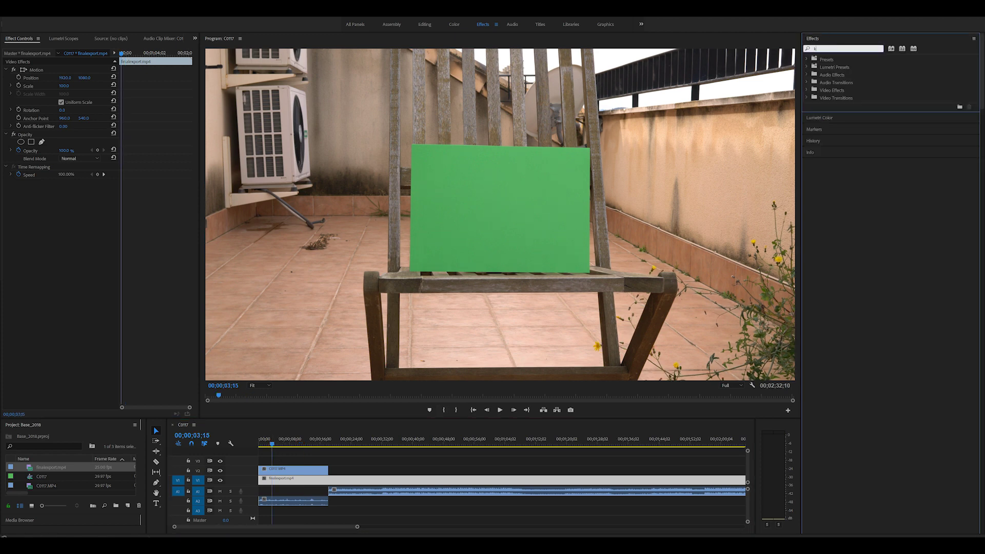
text(key)
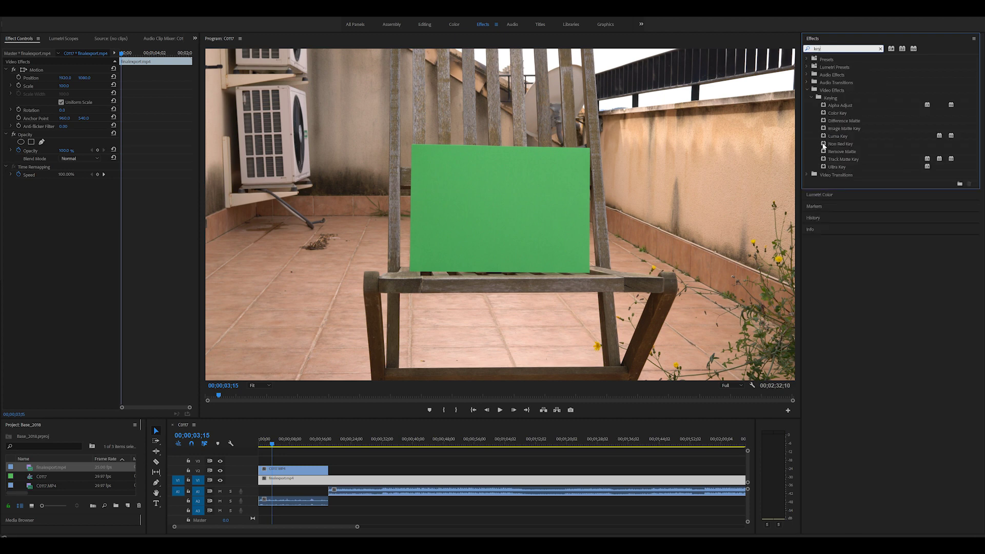
click(837, 169)
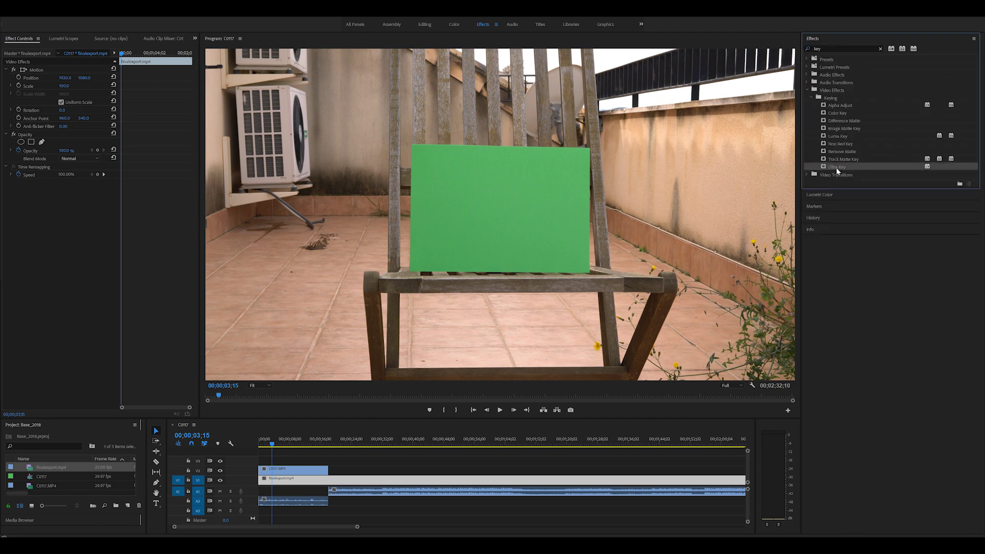
mouse_move(838, 169)
mouse_down()
mouse_move(345, 402)
mouse_move(304, 469)
mouse_up()
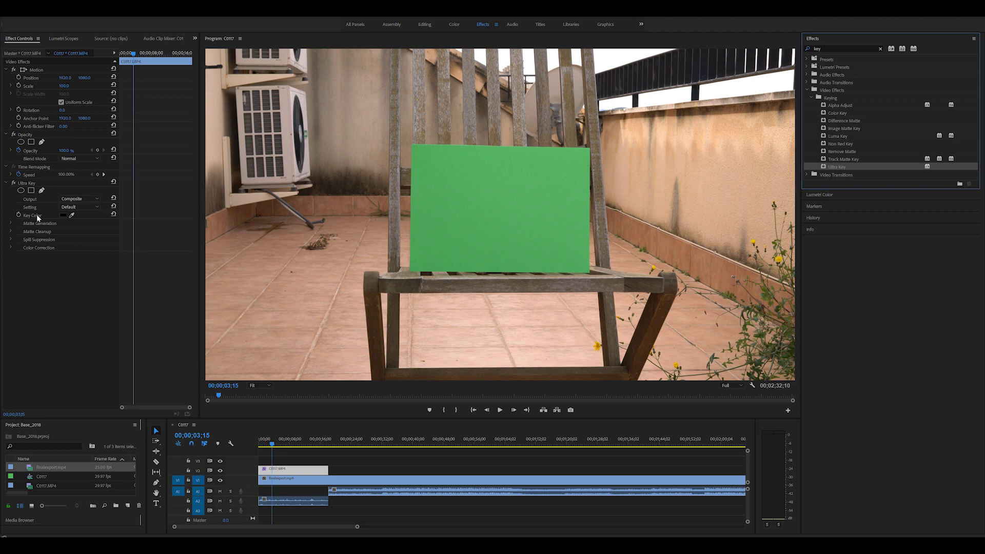
Sample the green card in the Program Monitor as the Ultra Key key colour.
click(72, 216)
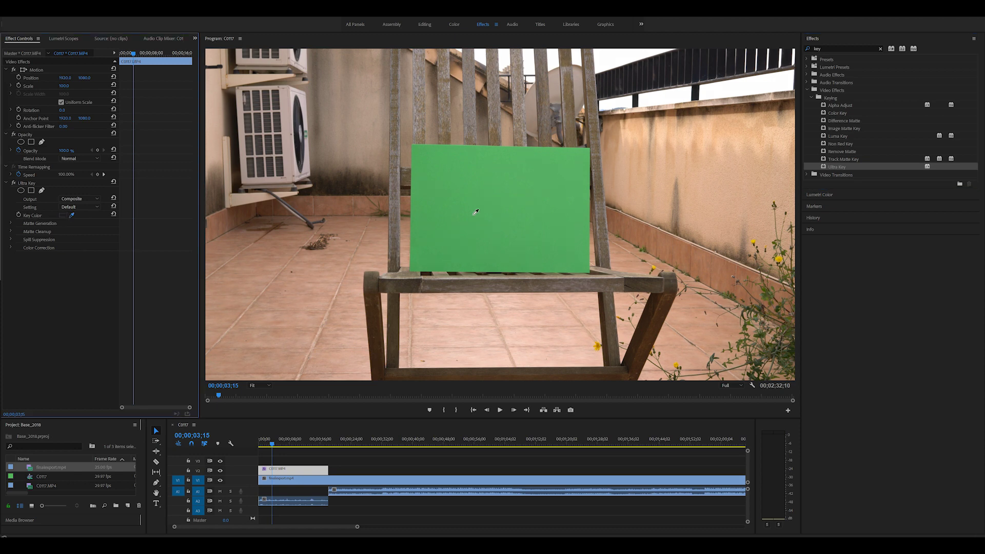
drag(72, 215, 525, 213)
click(515, 202)
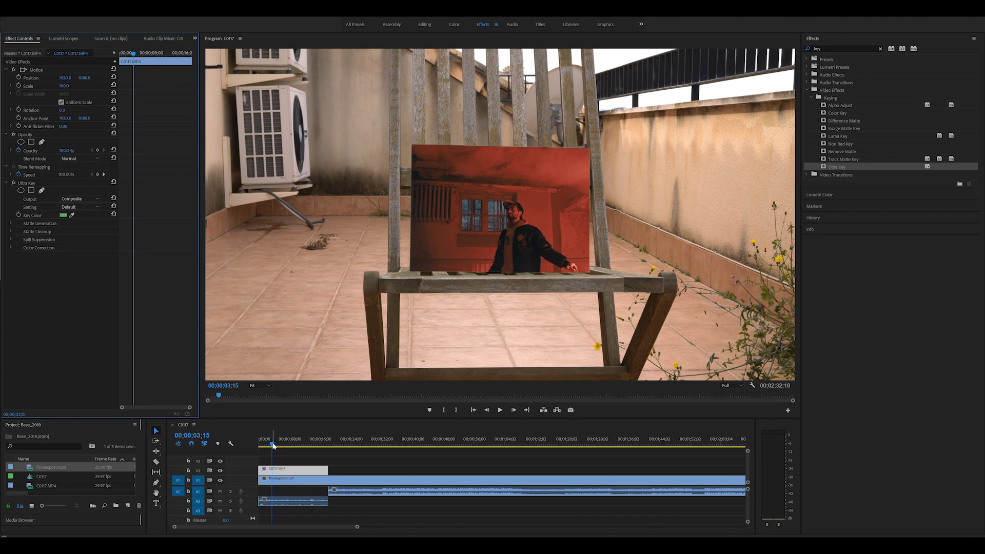
drag(273, 446, 259, 446)
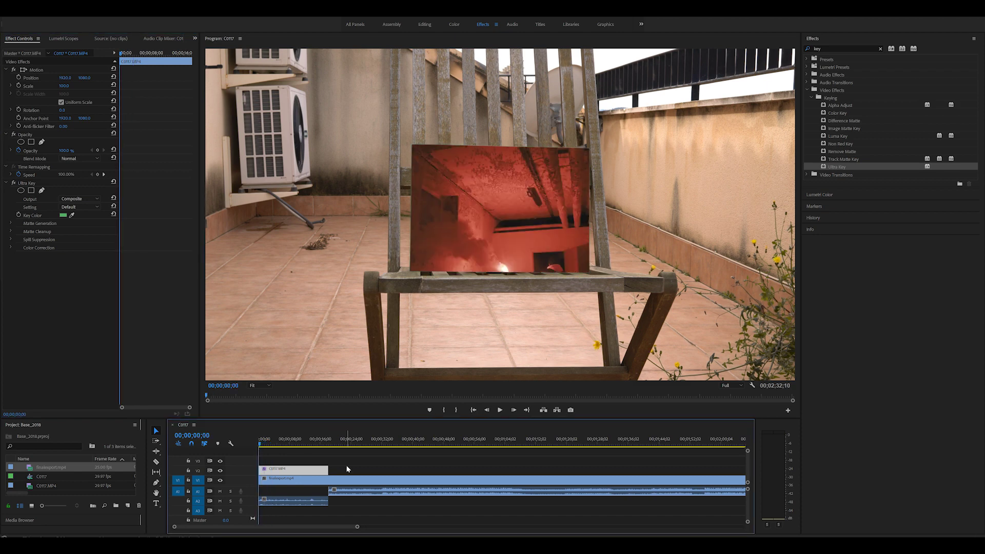
key(space)
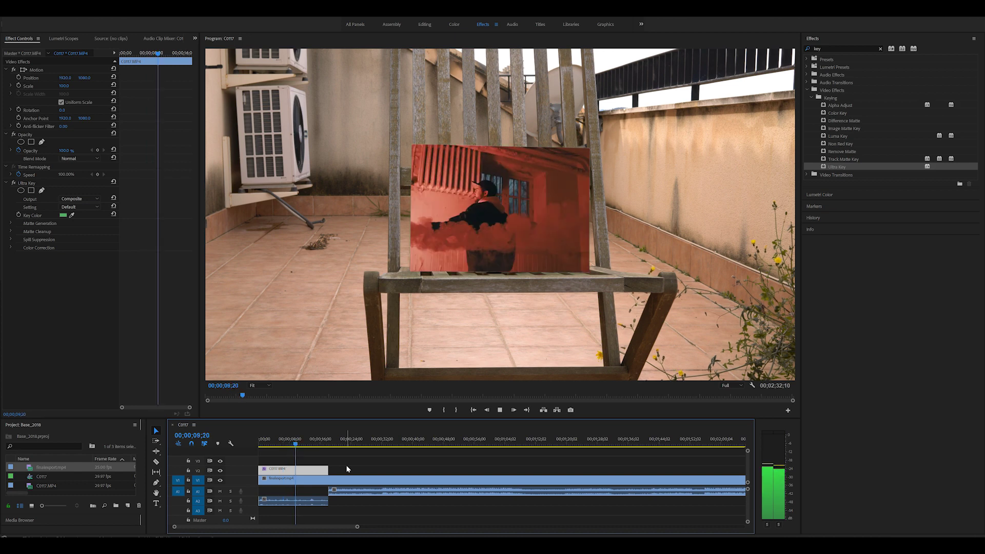
key(space)
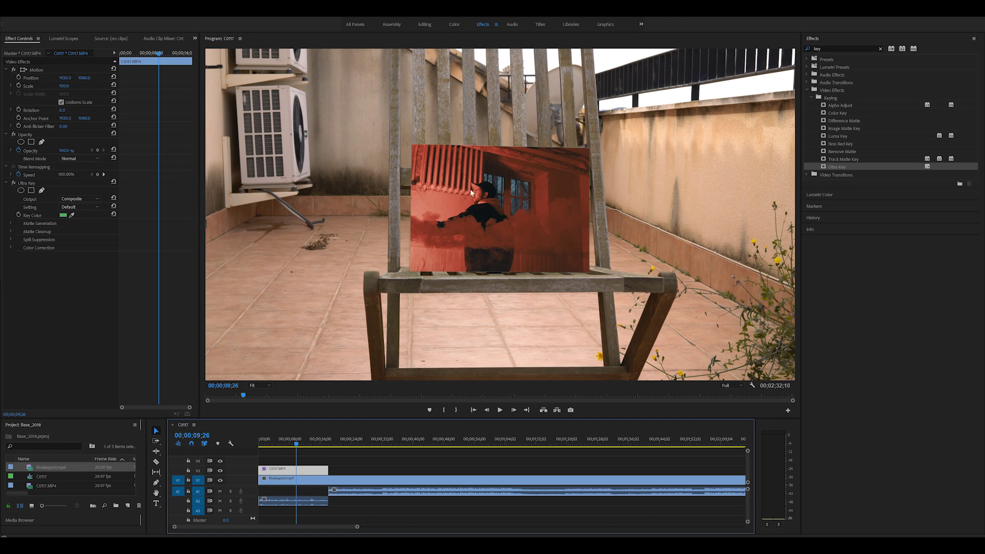